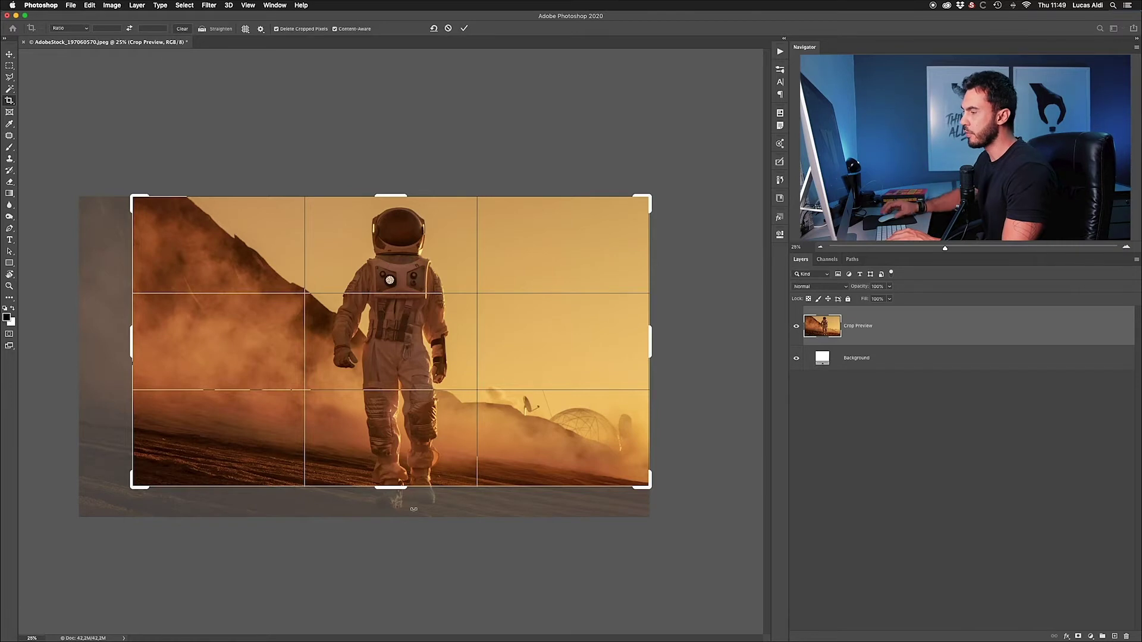
key("Return")
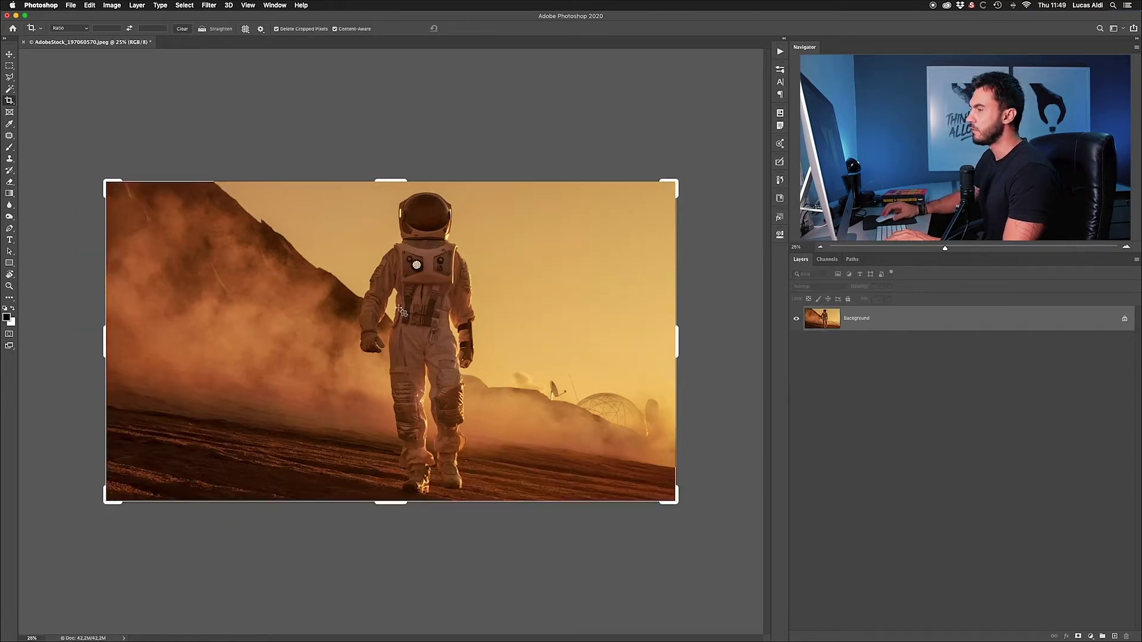
key("m")
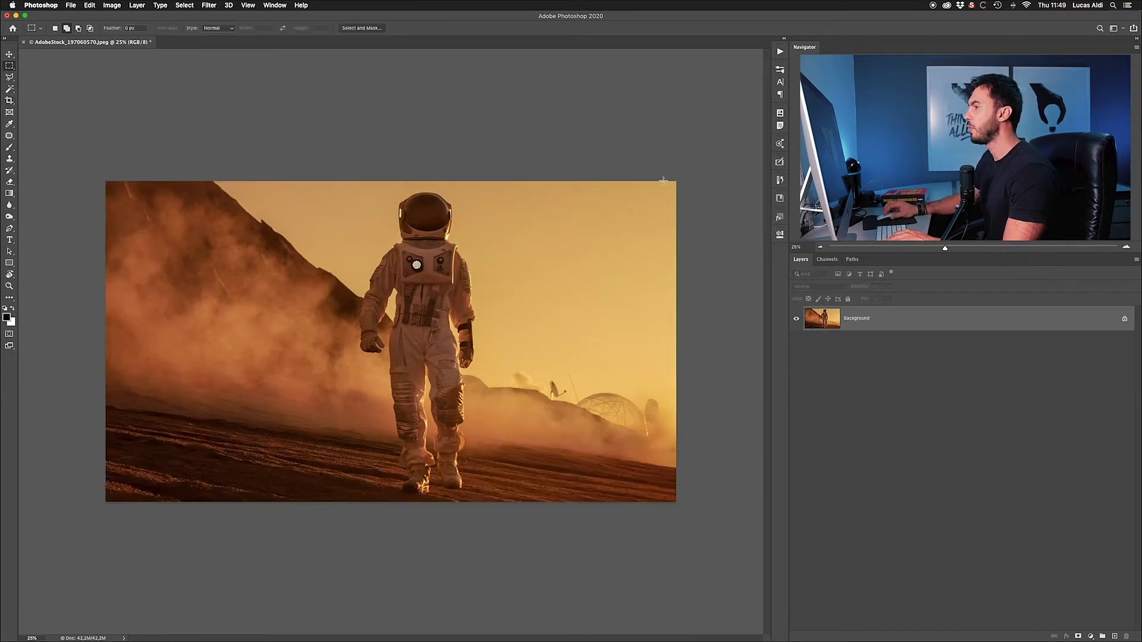
left_click_drag(154, 478, 731, 542)
left_click(730, 542)
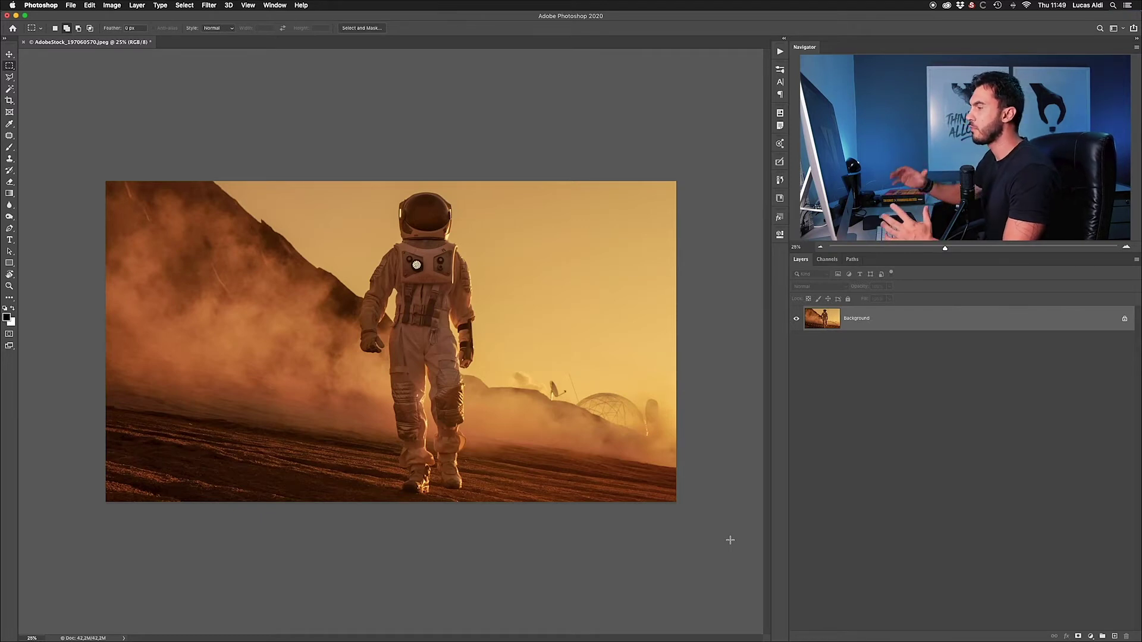
Step: Extend the canvas beyond the photo's right and bottom edges using the Crop tool with Content-Aware fill
left_click(9, 99)
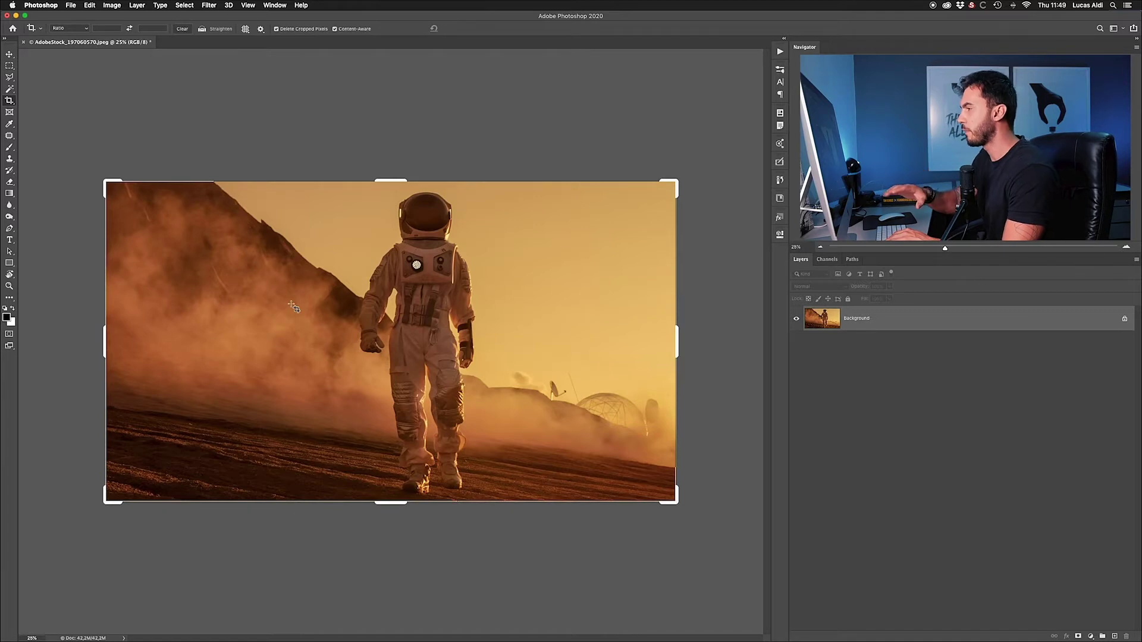
left_click(9, 101)
left_click(45, 100)
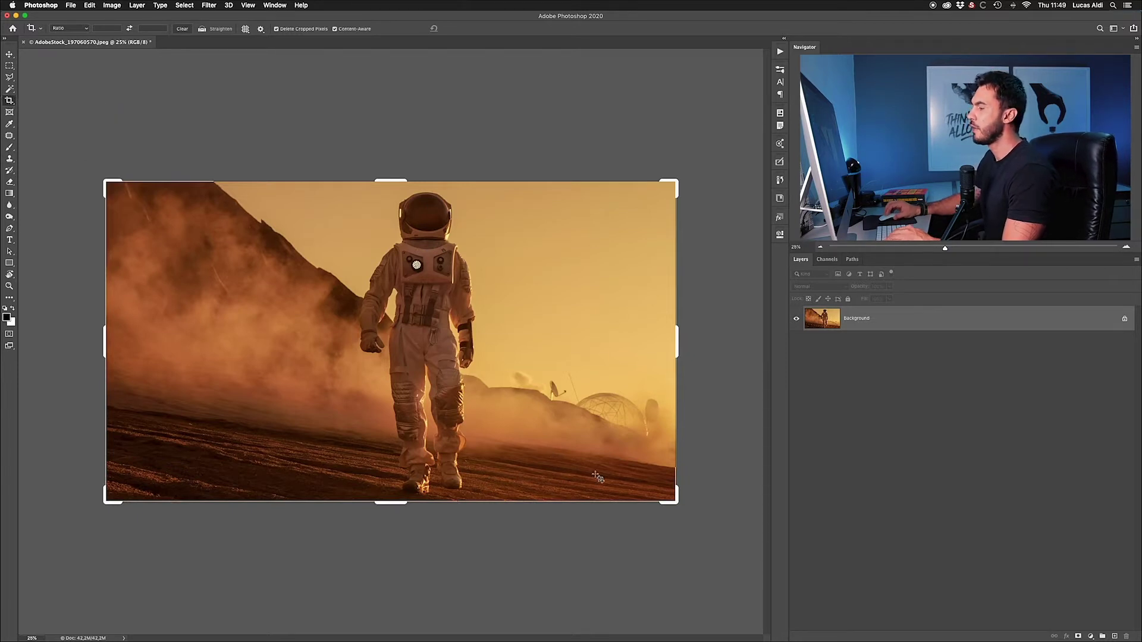
left_click_drag(684, 503, 700, 526)
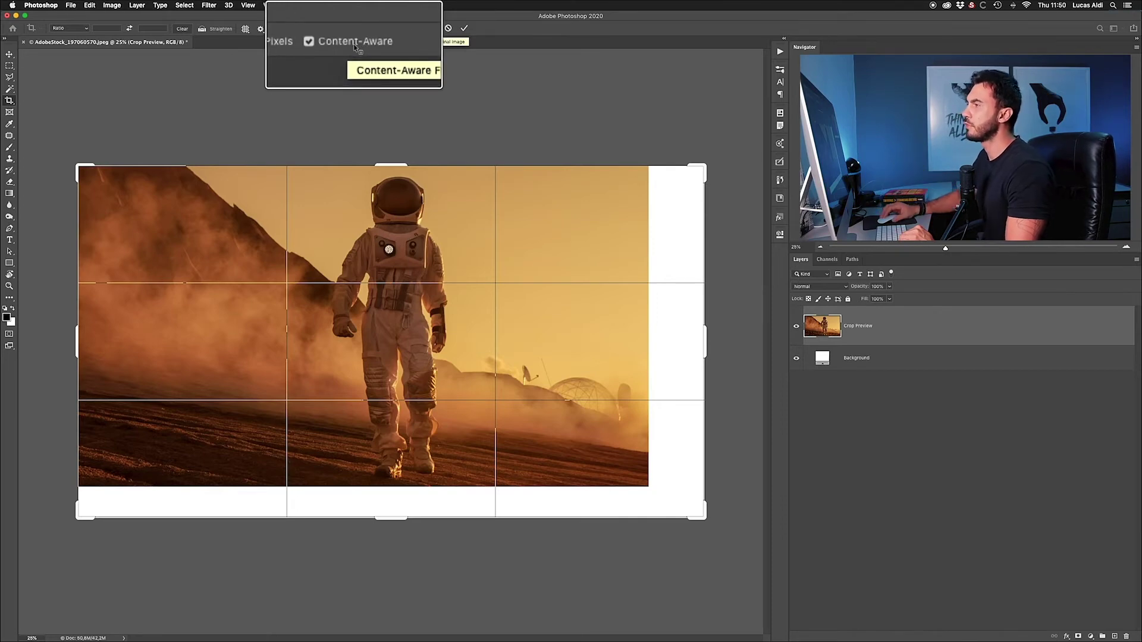
left_click(465, 28)
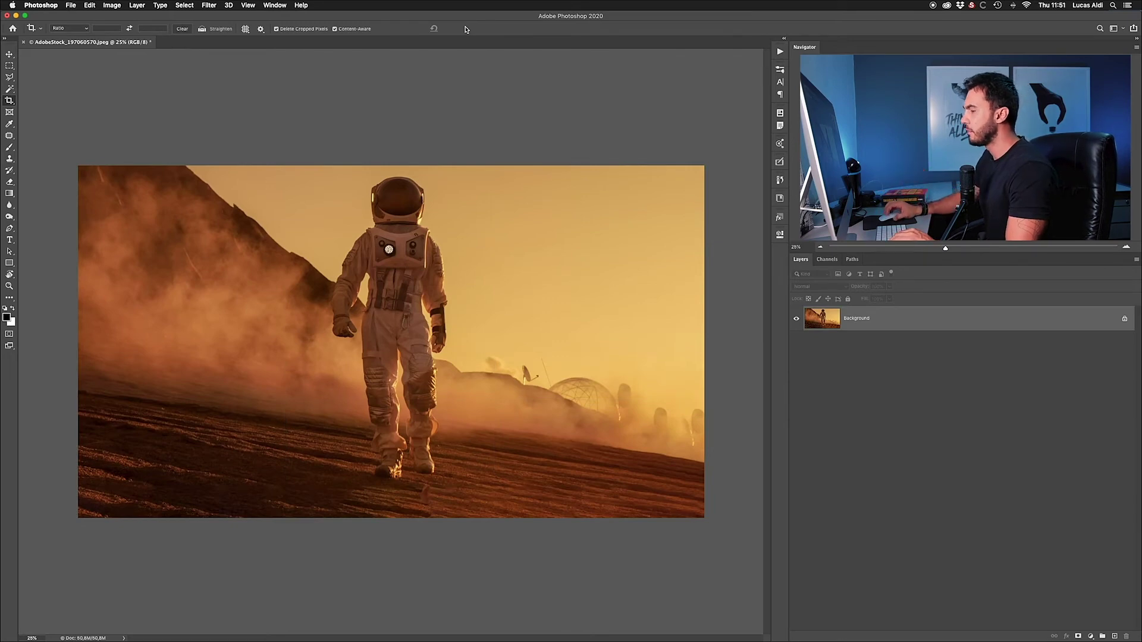
Step: Compare the photo before and after the content-aware extension by repeatedly undoing and redoing the crop
key("super+z")
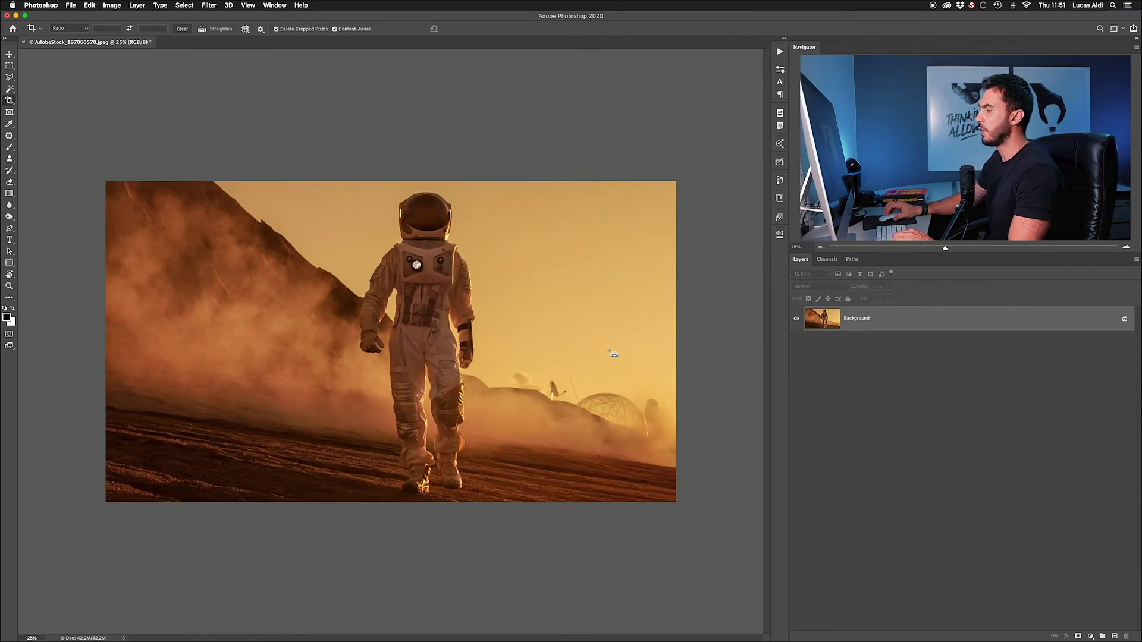
key("super+shift+z")
key("super+z")
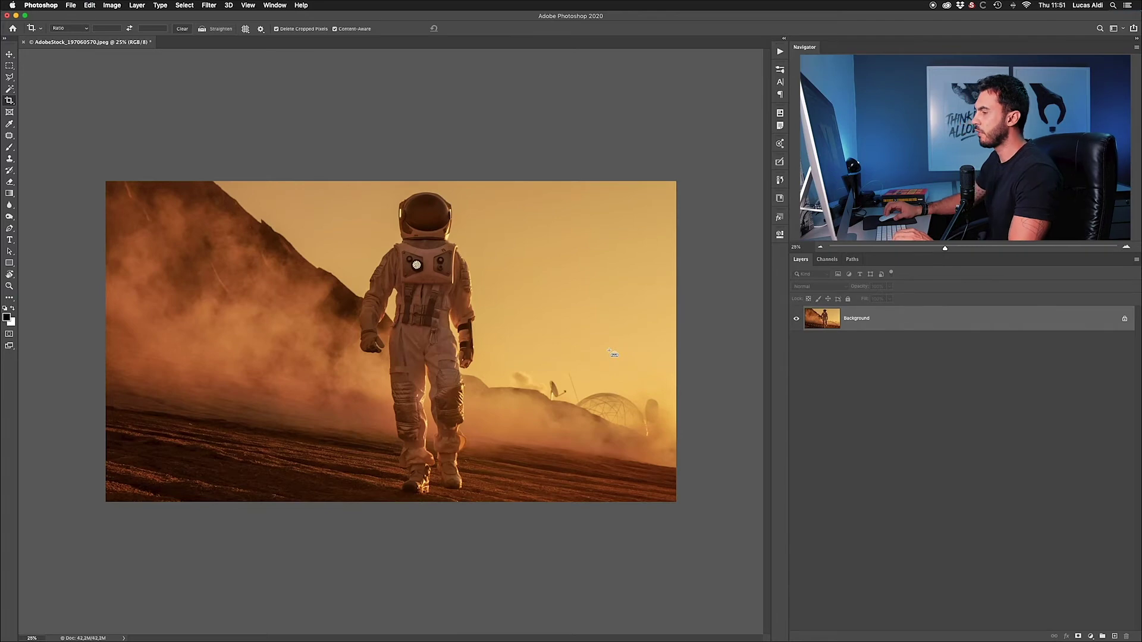
key("super+shift+z")
key("super+z")
key("super+shift+z")
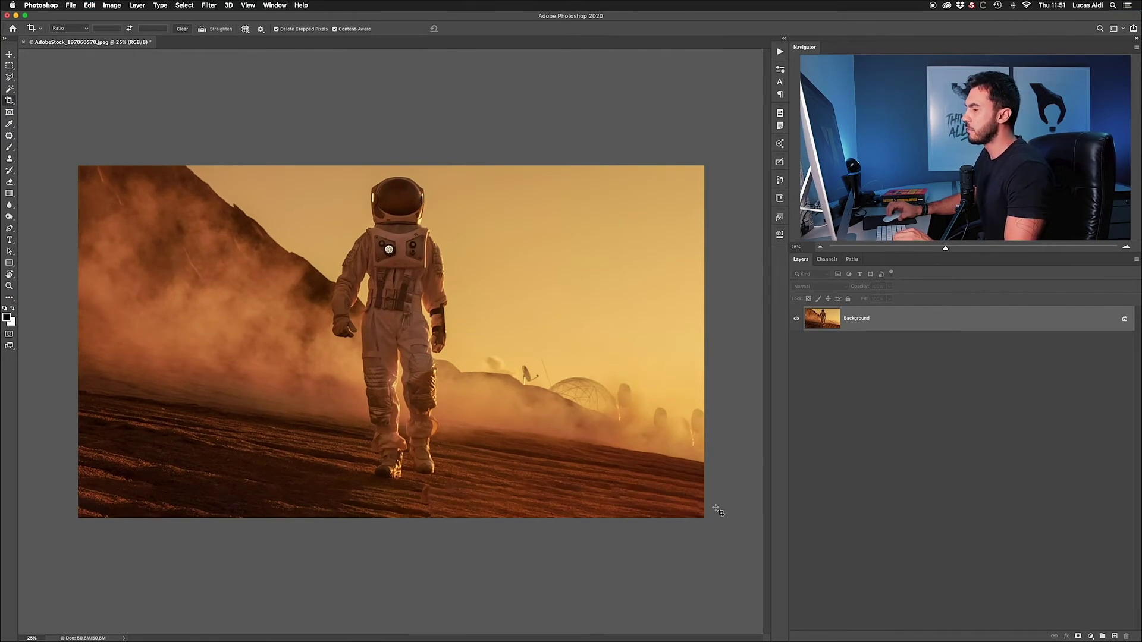
key("super+z")
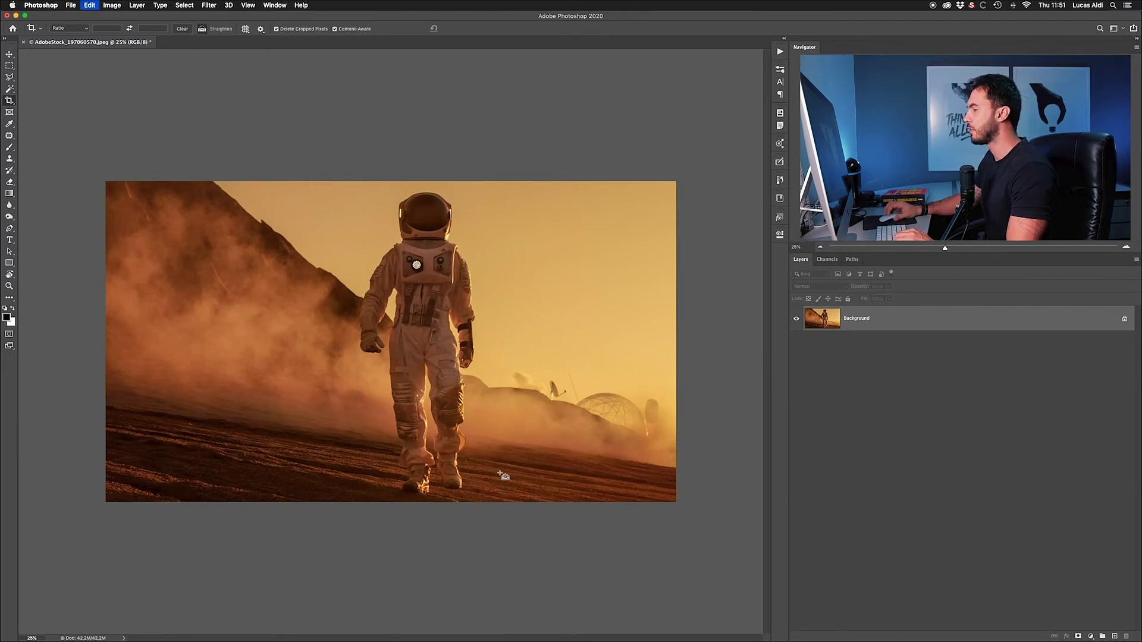
key("super+shift+z")
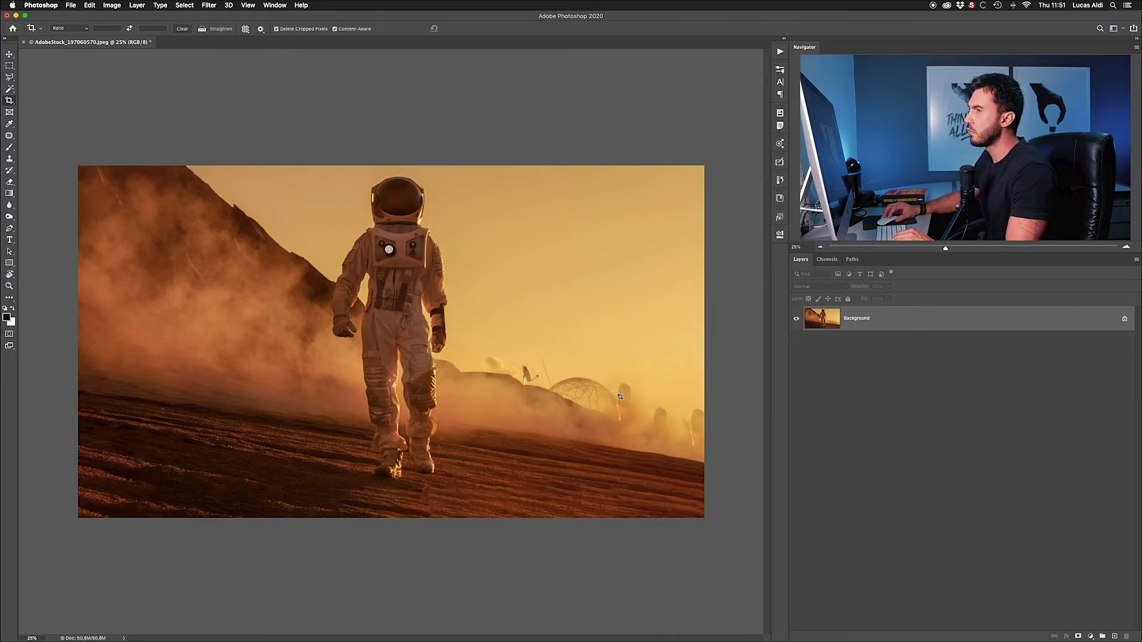
Step: Patch out the duplicated shapes on the horizon near the photo's right edge and clear the selection
left_click(10, 135)
mouse_move(669, 400)
left_mouse_down()
mouse_move(648, 416)
mouse_move(675, 446)
mouse_move(725, 405)
mouse_move(653, 392)
mouse_move(666, 395)
left_mouse_up()
key("super+d")
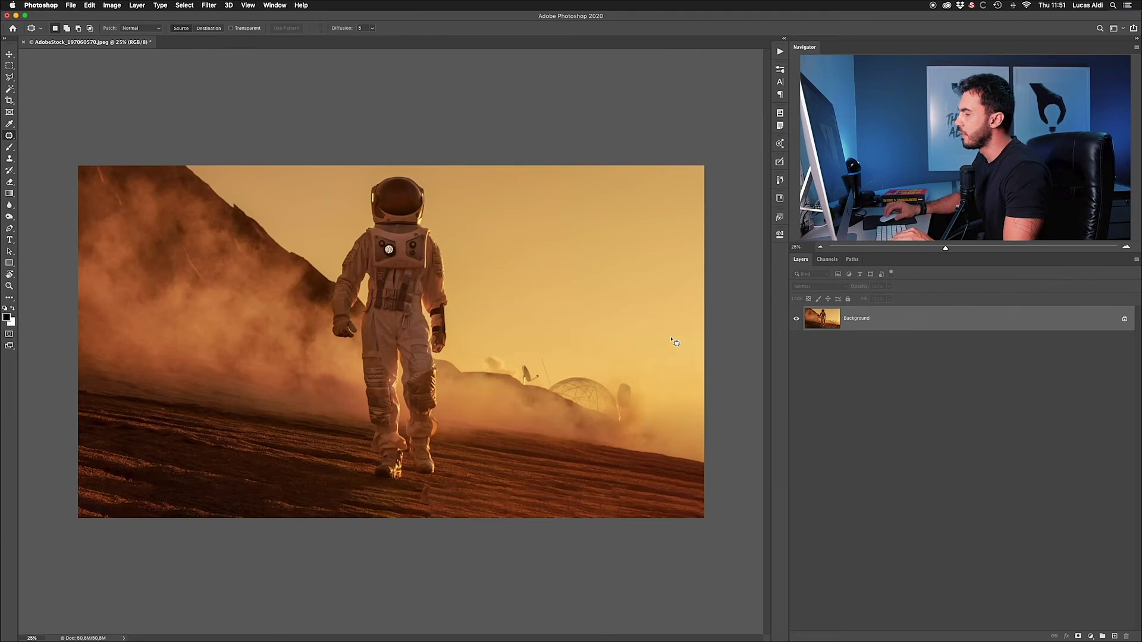
Step: Patch the flawed area of ground just below the astronaut's boots with the Patch tool
mouse_move(450, 487)
left_mouse_down()
mouse_move(415, 490)
mouse_move(439, 500)
left_mouse_up()
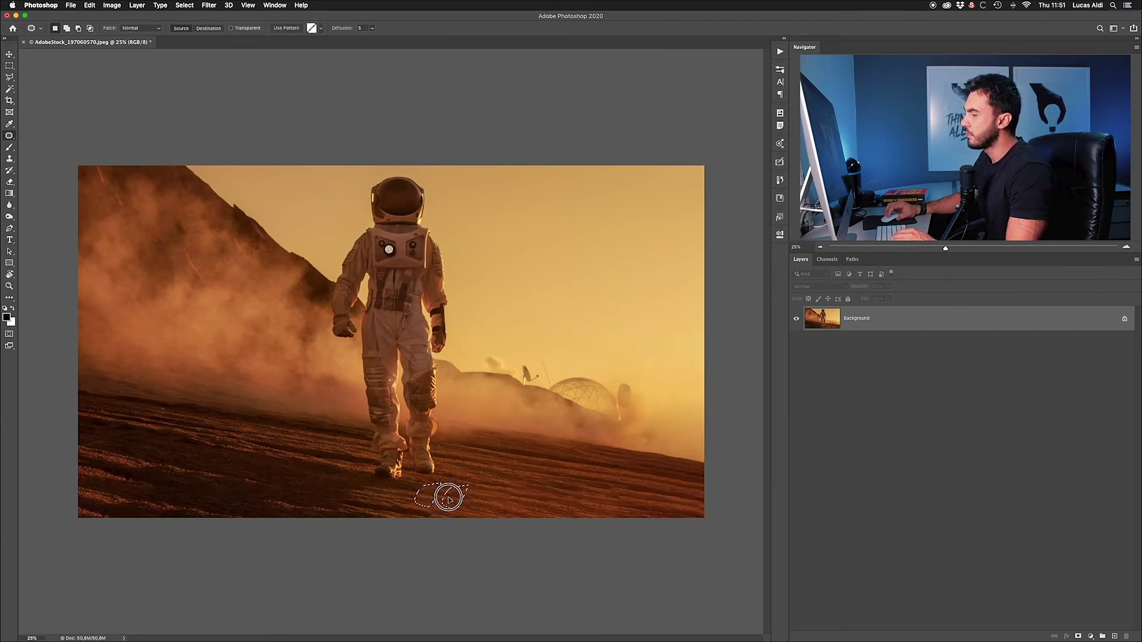
key("super+s")
key("Return")
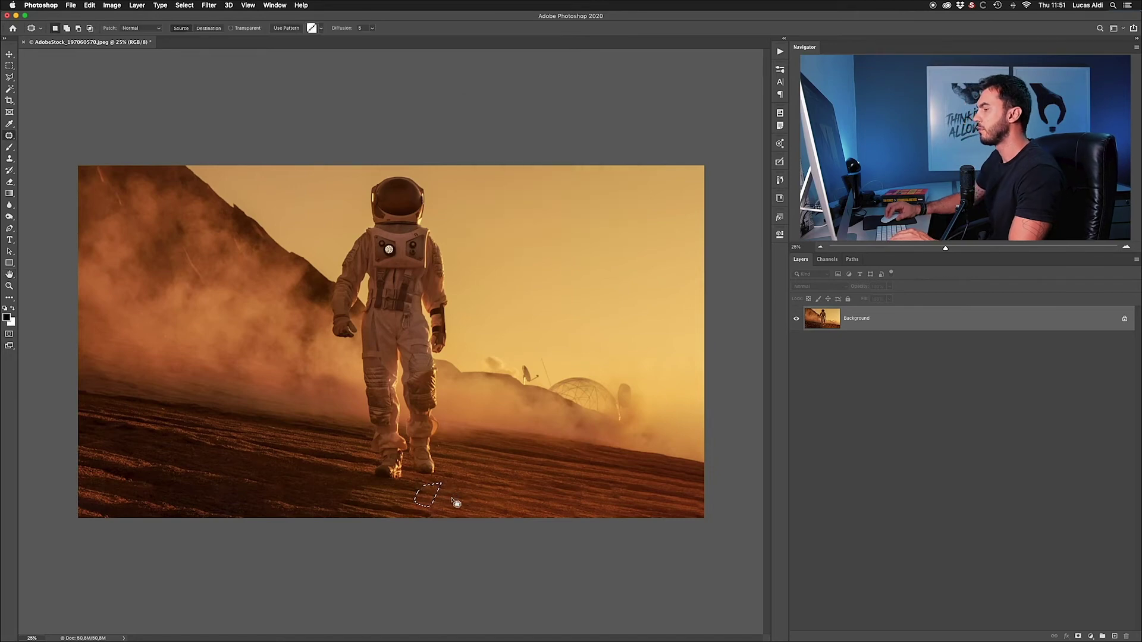
left_click_drag(430, 500, 439, 492)
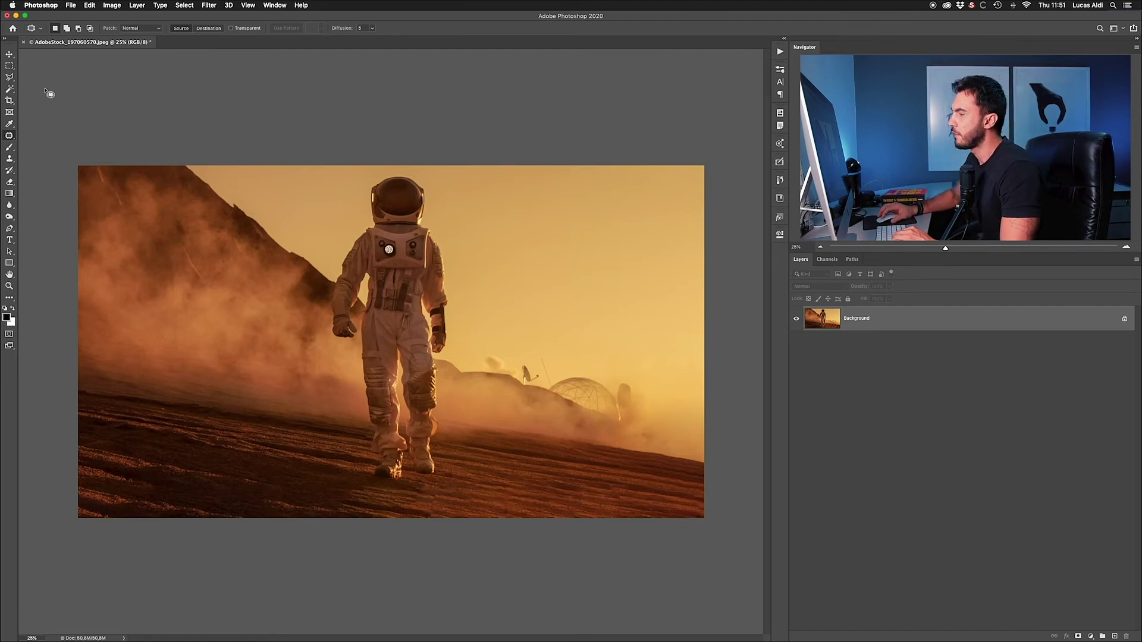
Step: Extend the canvas upward above the astronaut's helmet using the Crop tool with Content-Aware fill
left_click(10, 100)
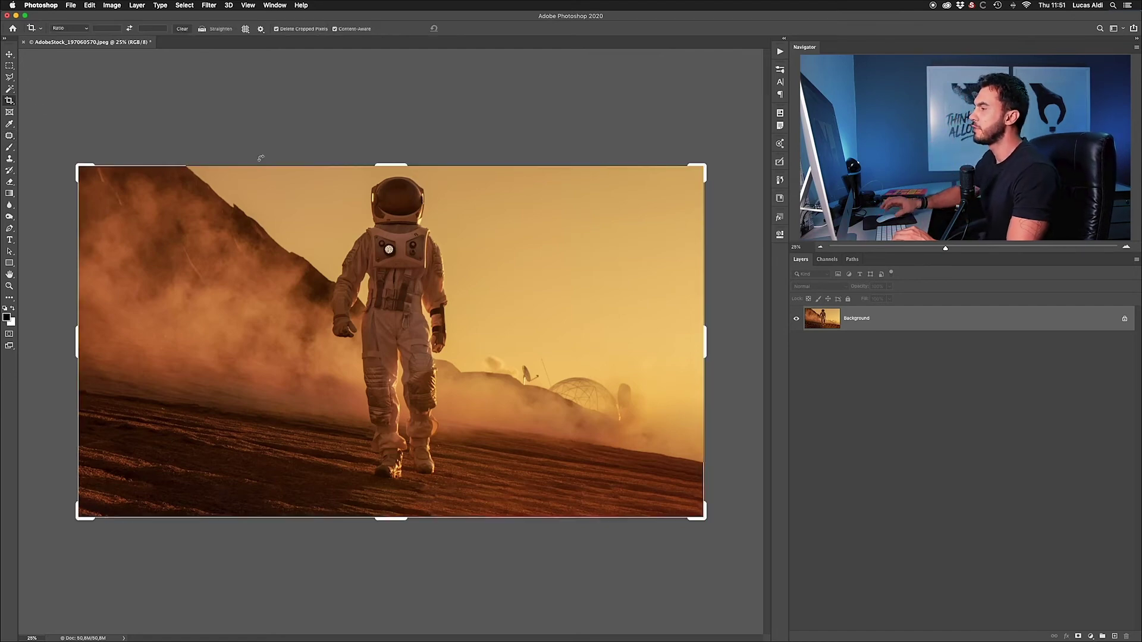
left_click(395, 166)
key("Escape")
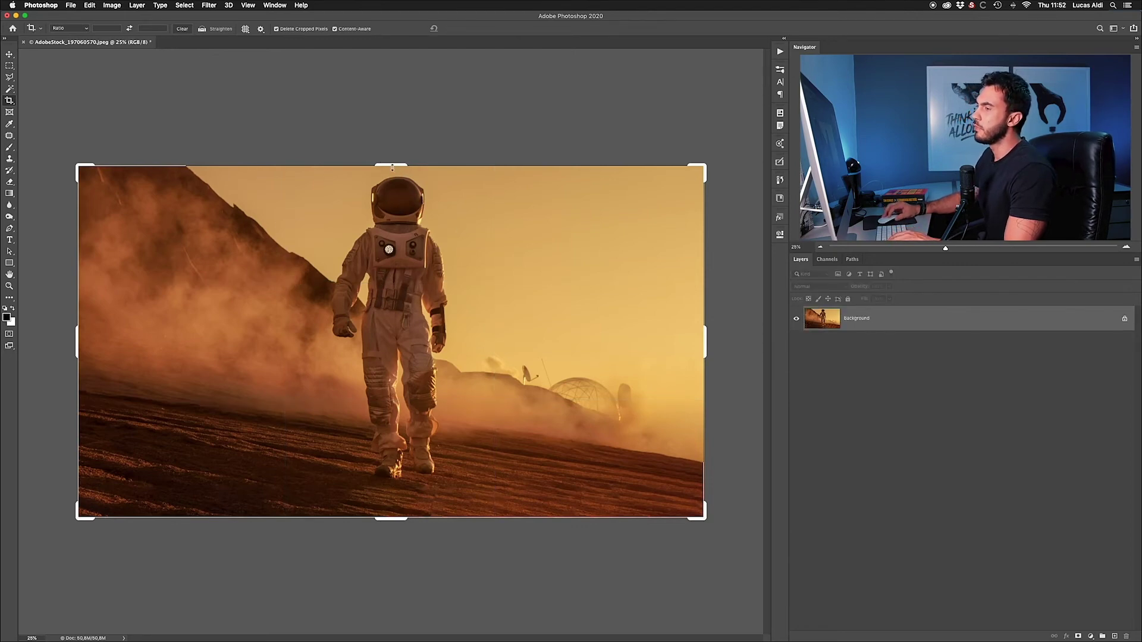
left_click_drag(394, 169, 395, 154)
key("Return")
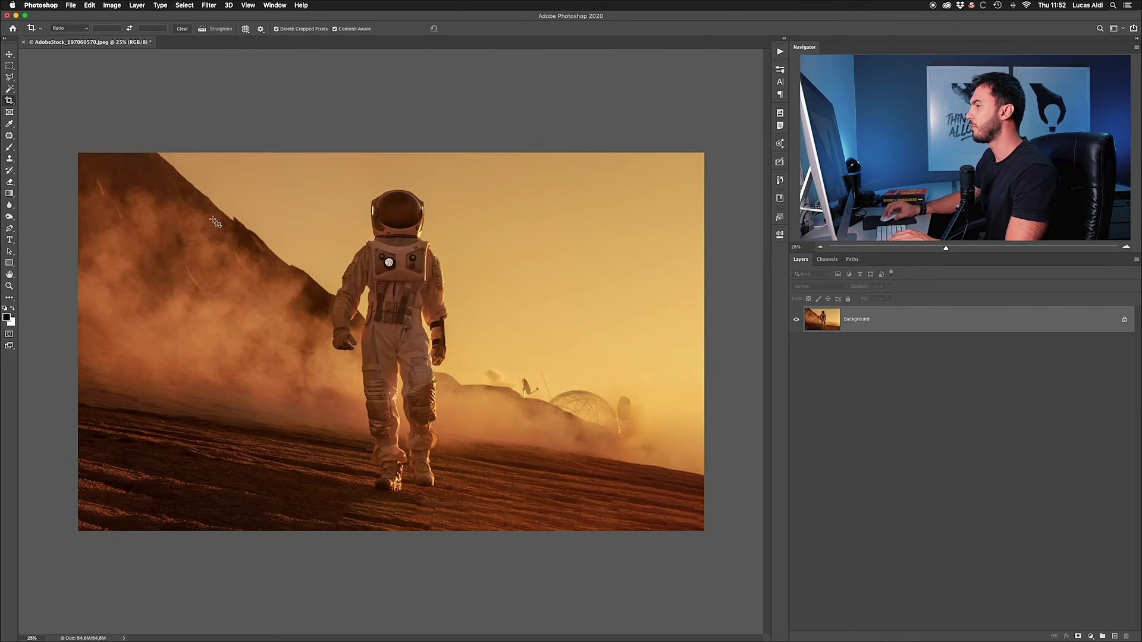
key("super+plus")
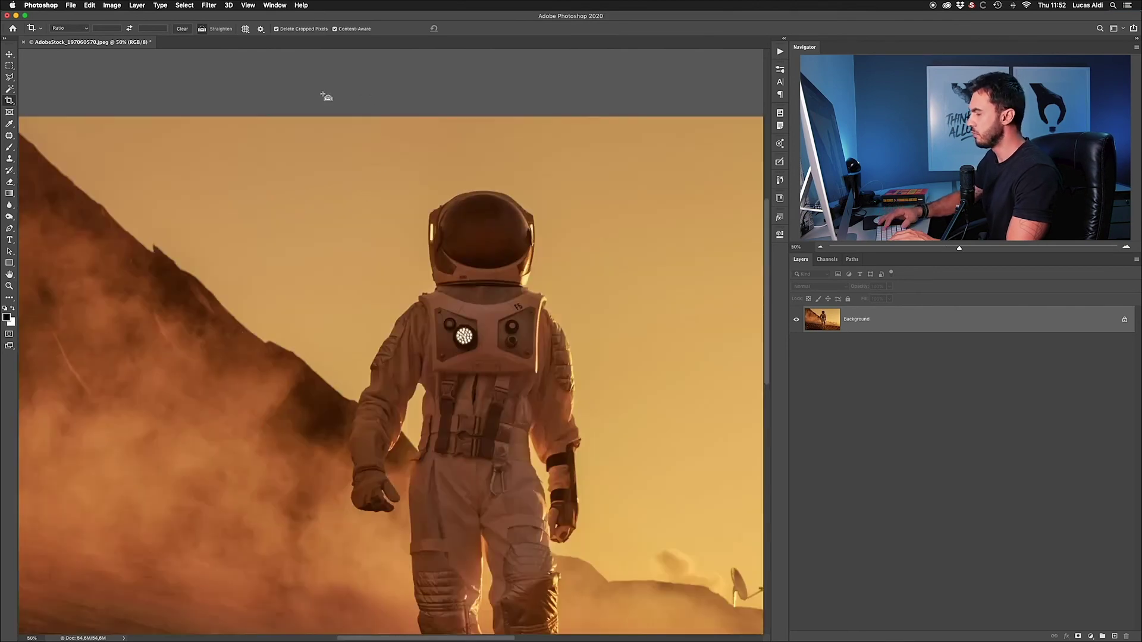
key("super+minus")
key("super+minus")
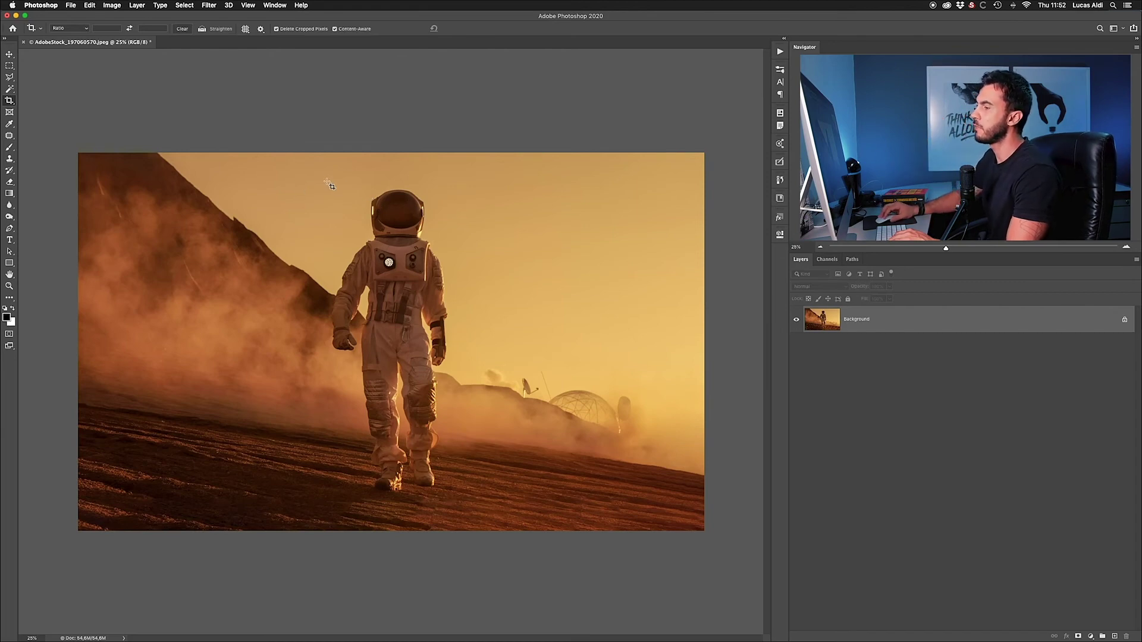
key("super+minus")
key("super+plus")
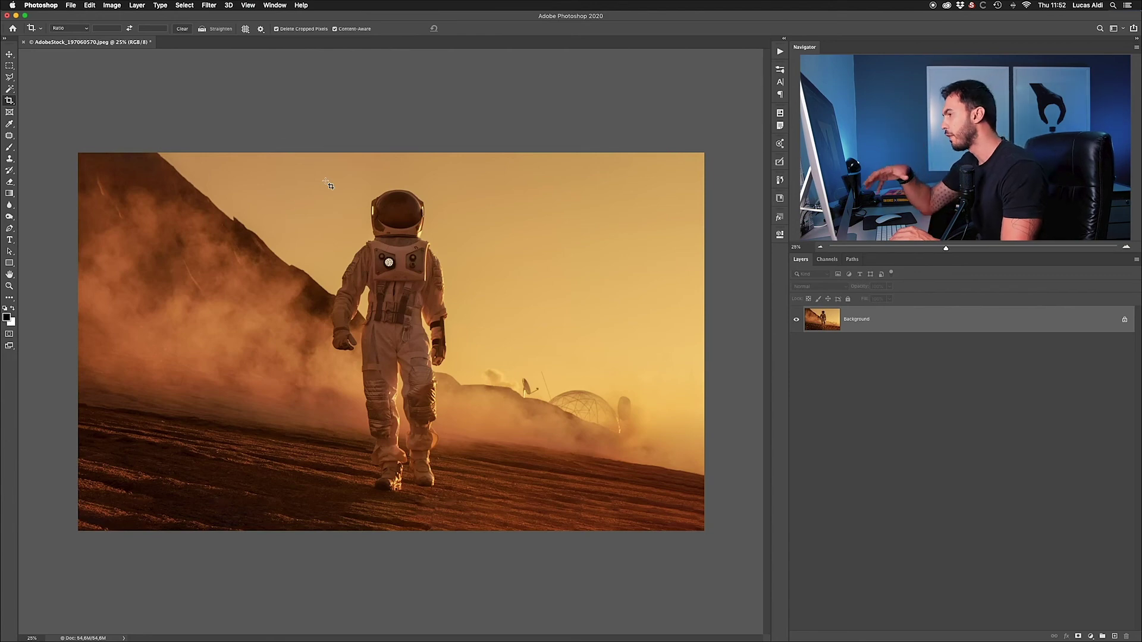
left_click(329, 184)
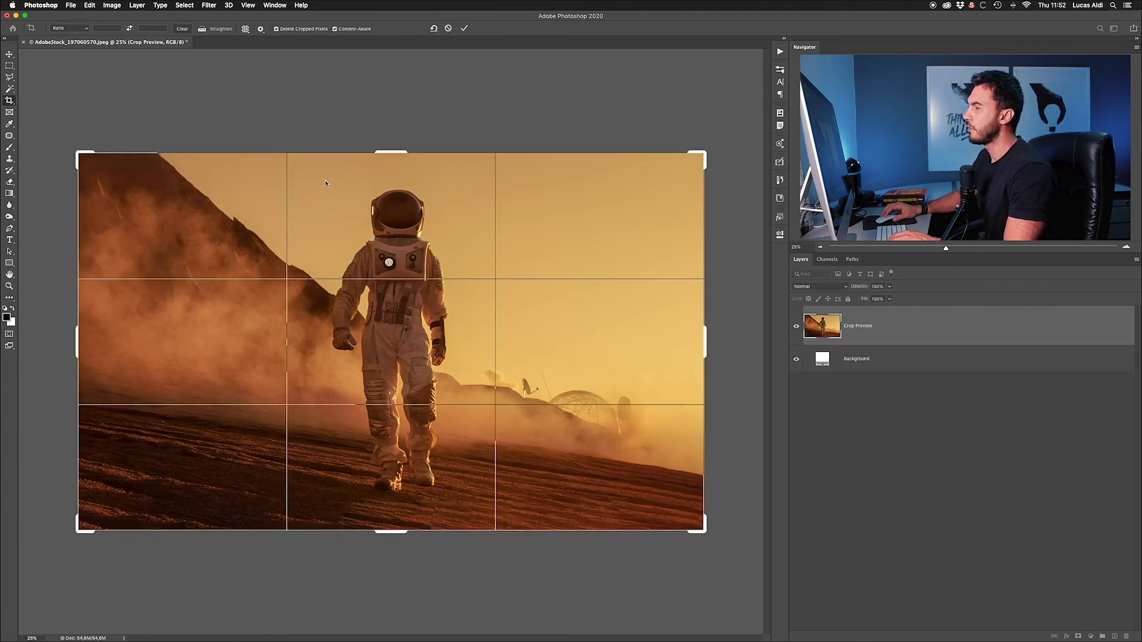
key("Return")
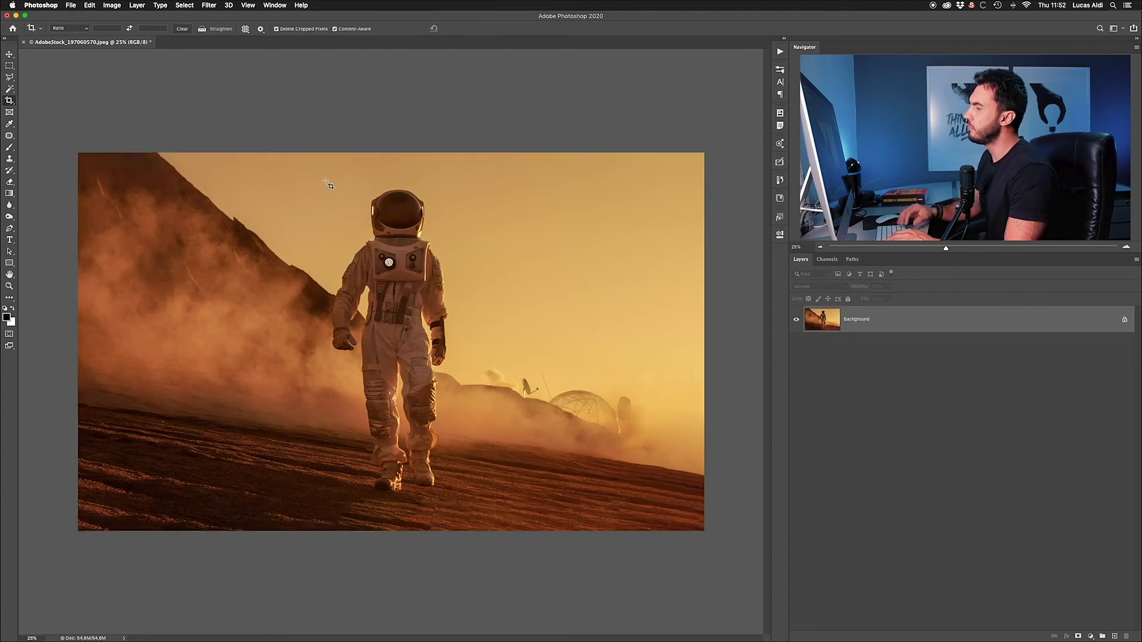